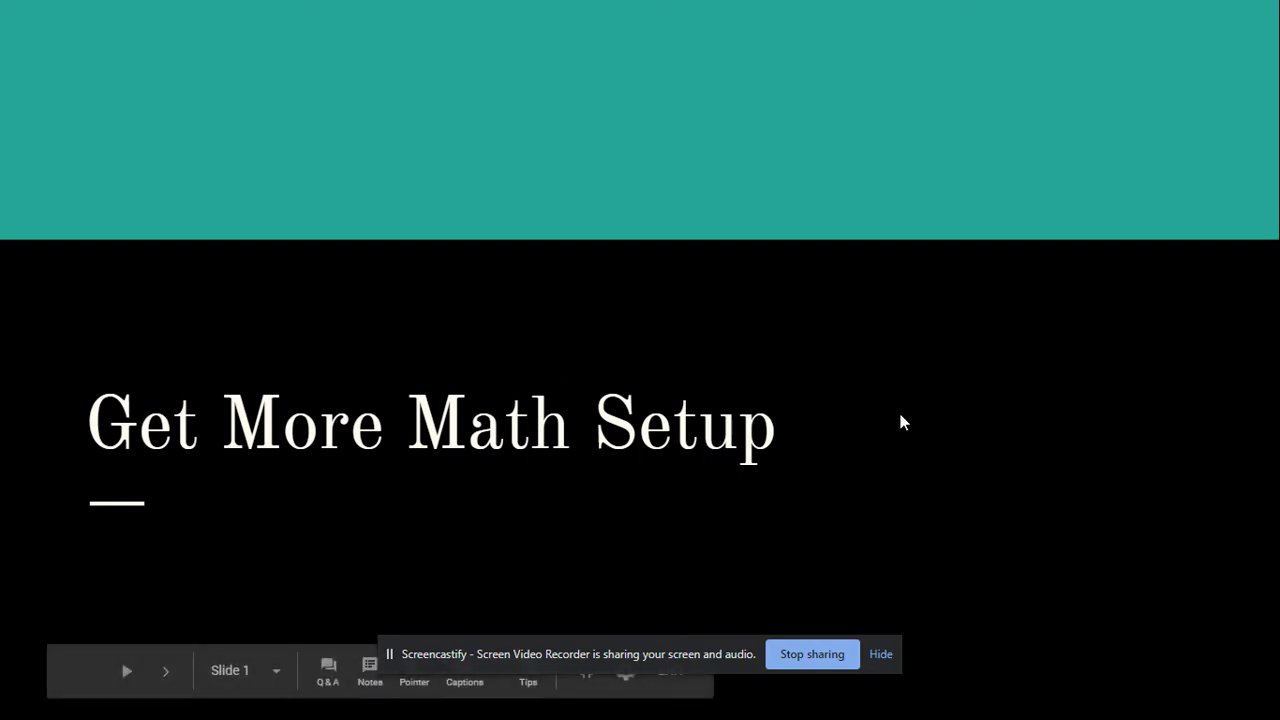
Advance the presentation to Slide 3, about creating a new Get More Math account with a class code.
click(902, 415)
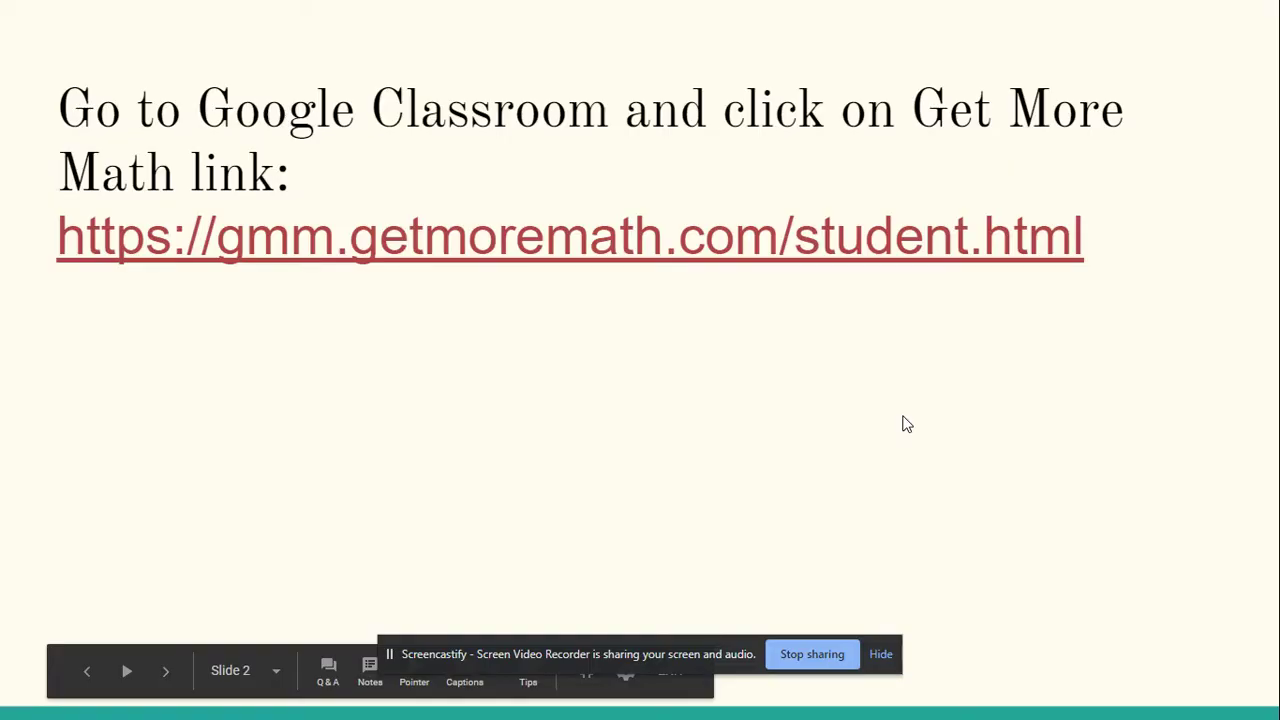
click(648, 461)
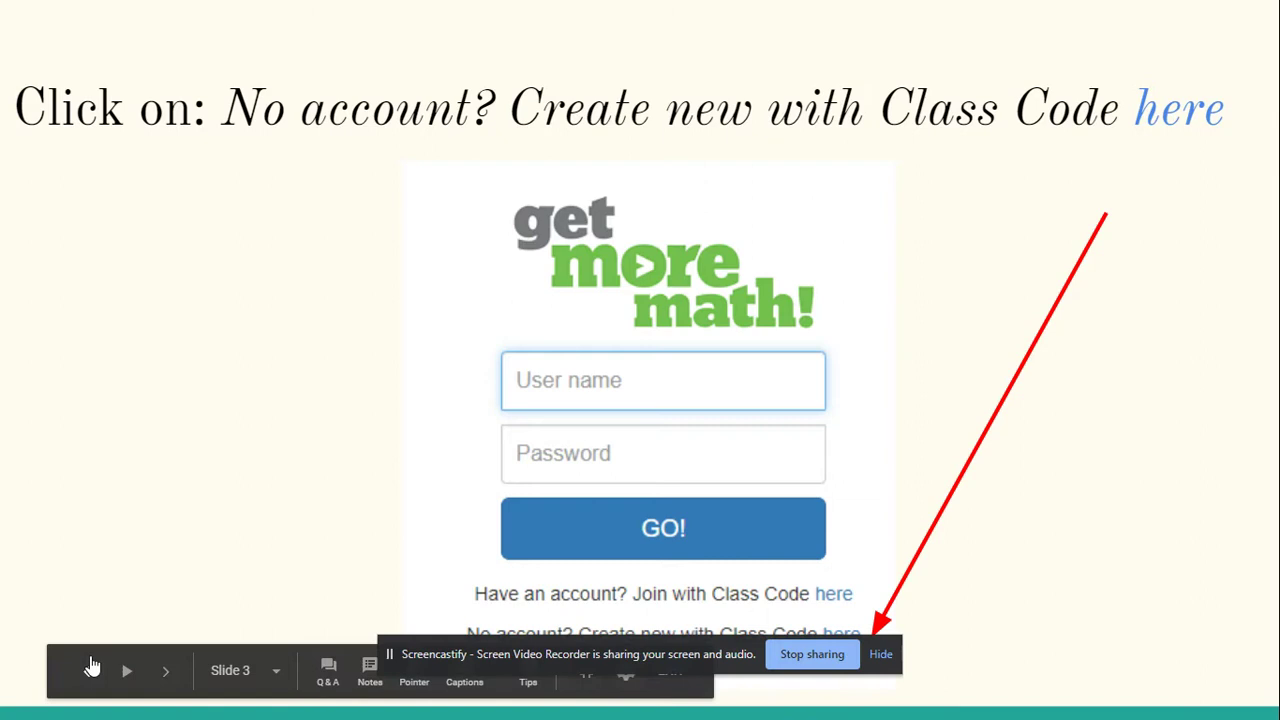
click(90, 669)
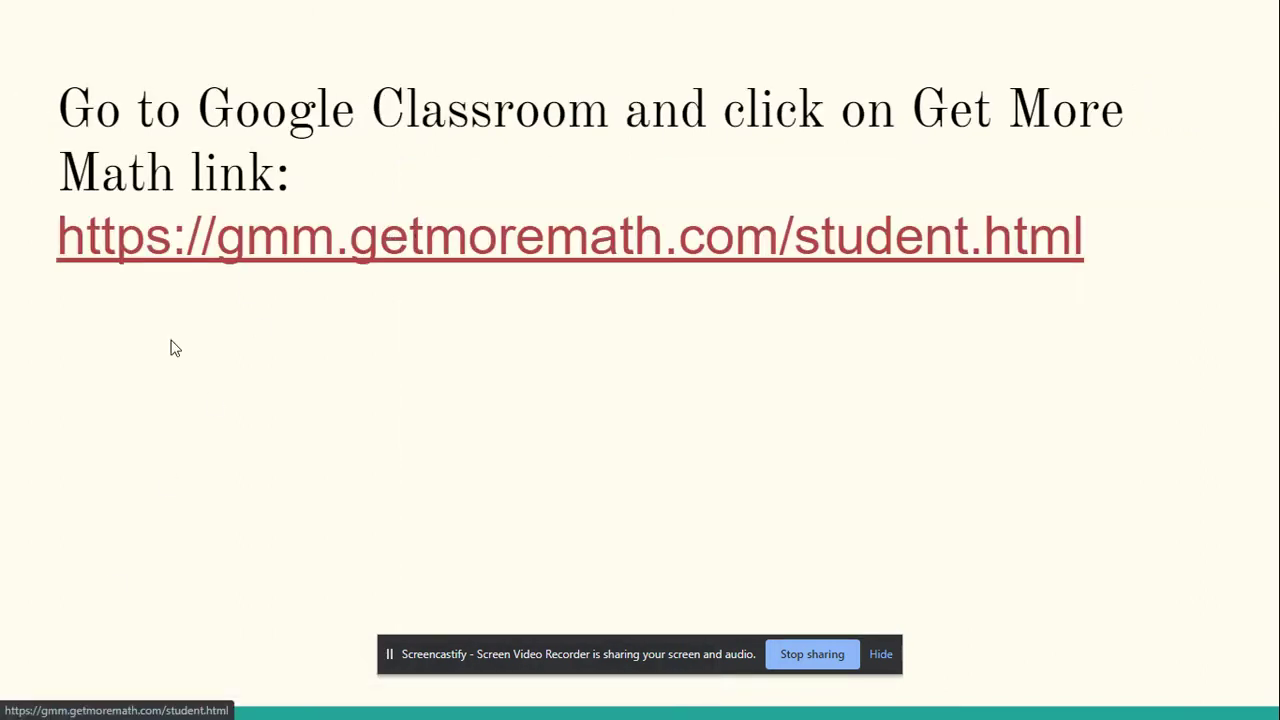
mouse_move(245, 671)
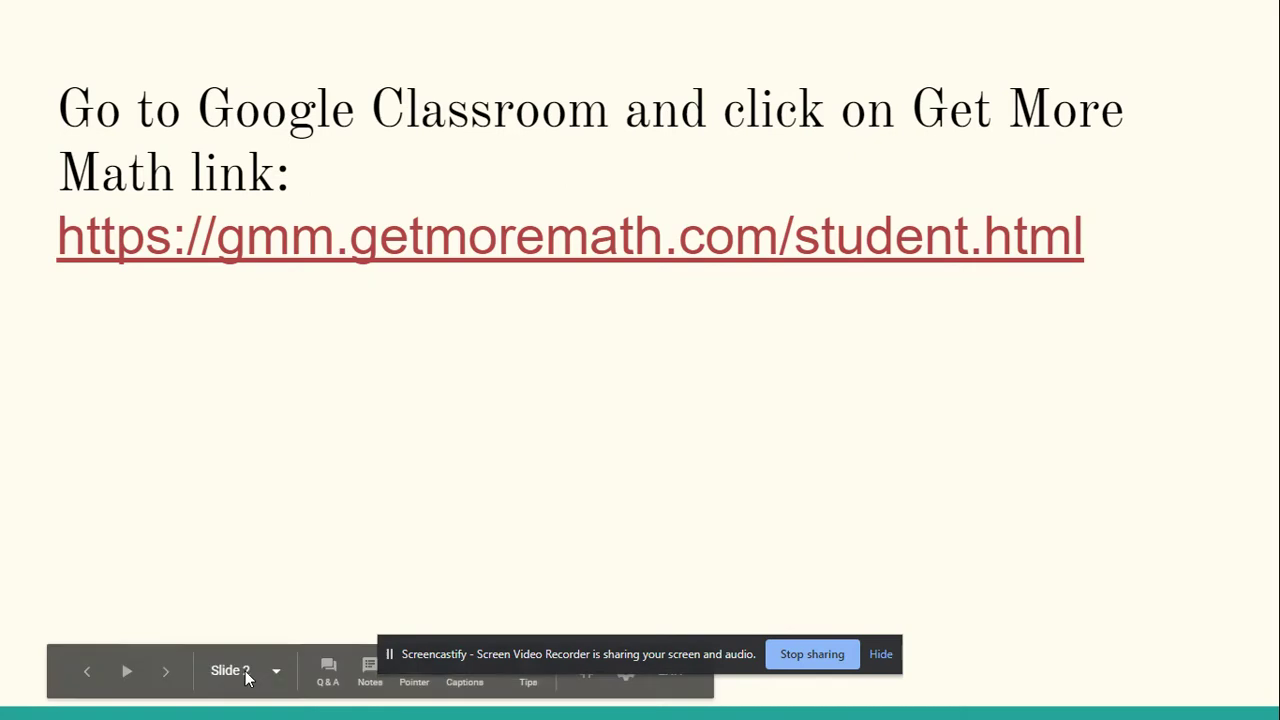
click(167, 672)
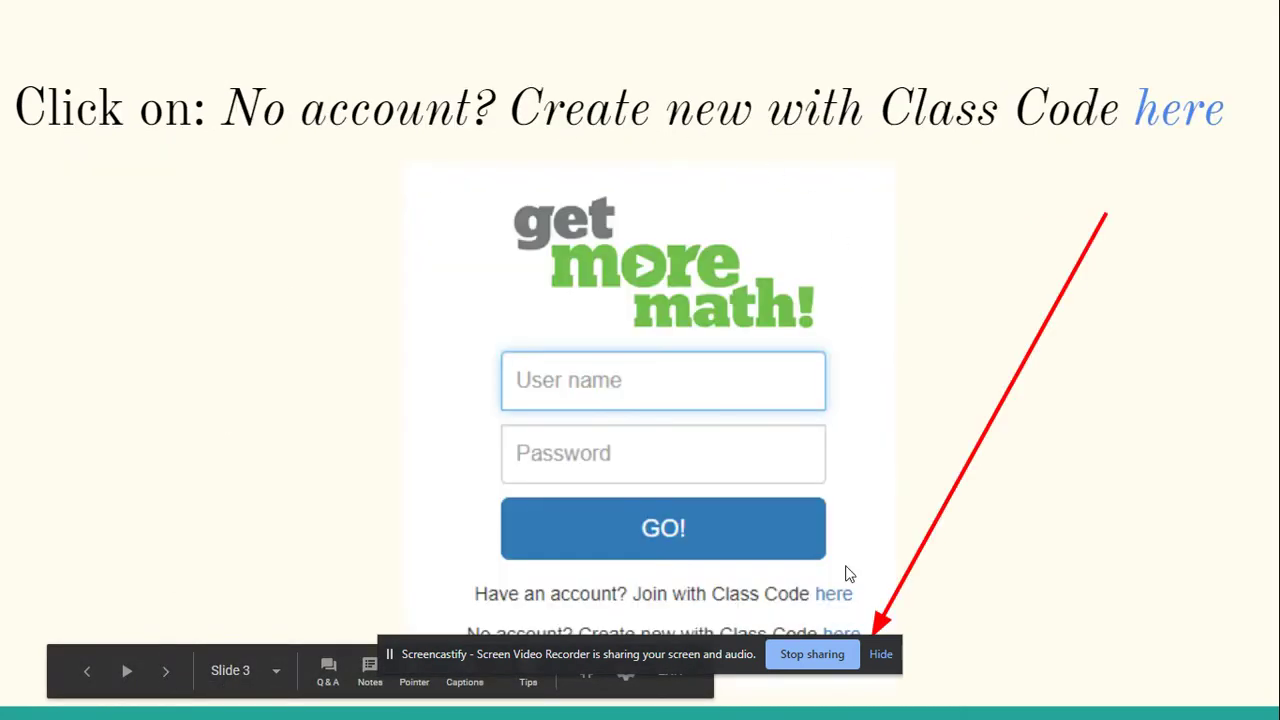
drag(643, 655, 286, 36)
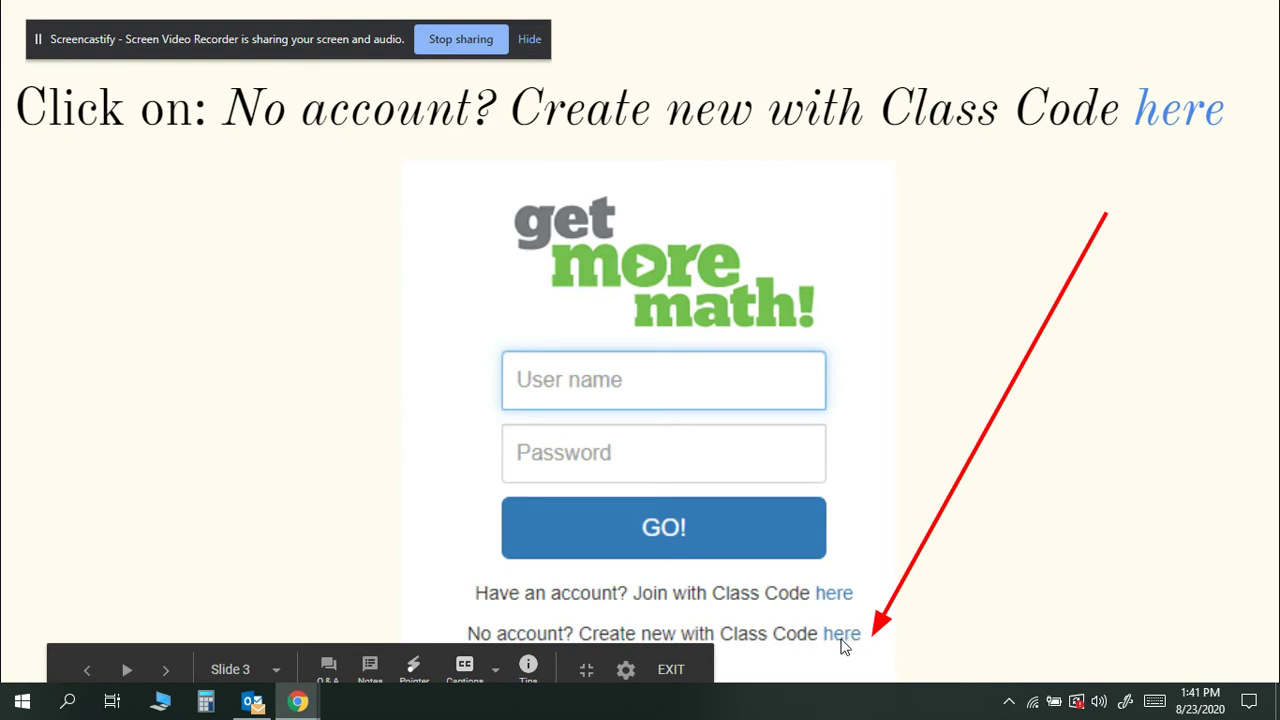
Move among Slides 3–5 and settle on Slide 4, explaining class codes, name, username and password.
click(165, 670)
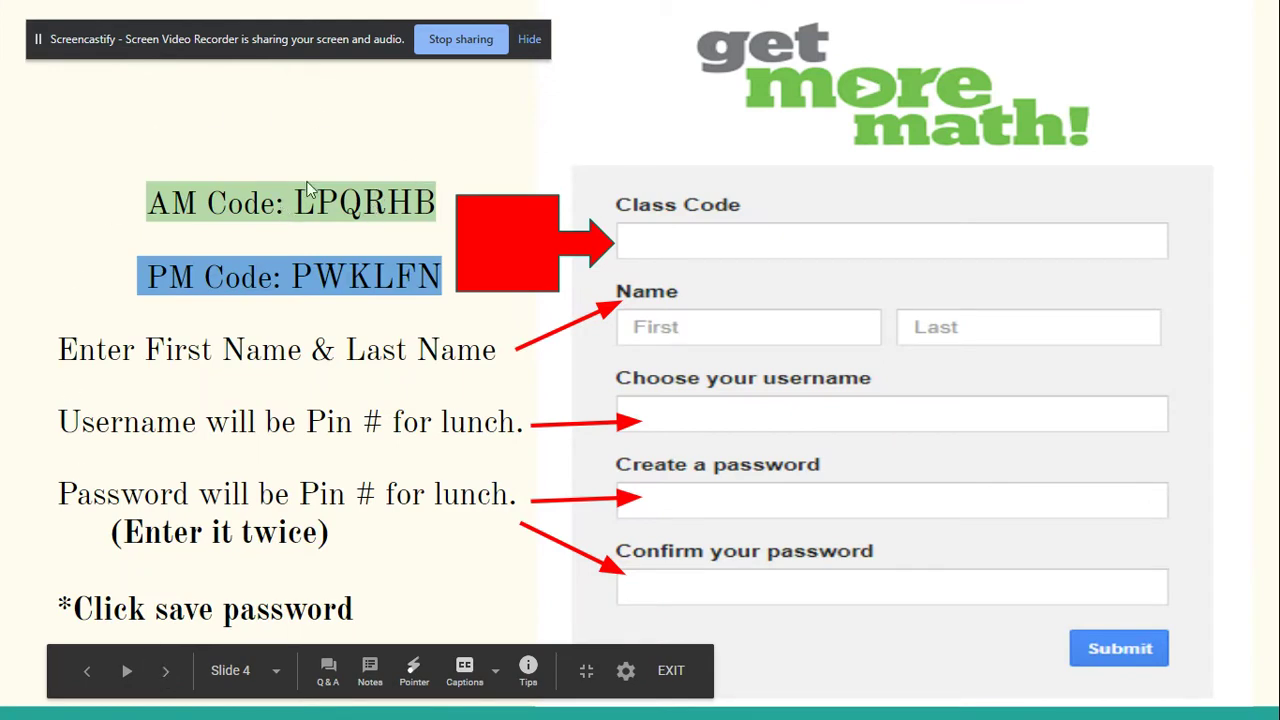
key(Left)
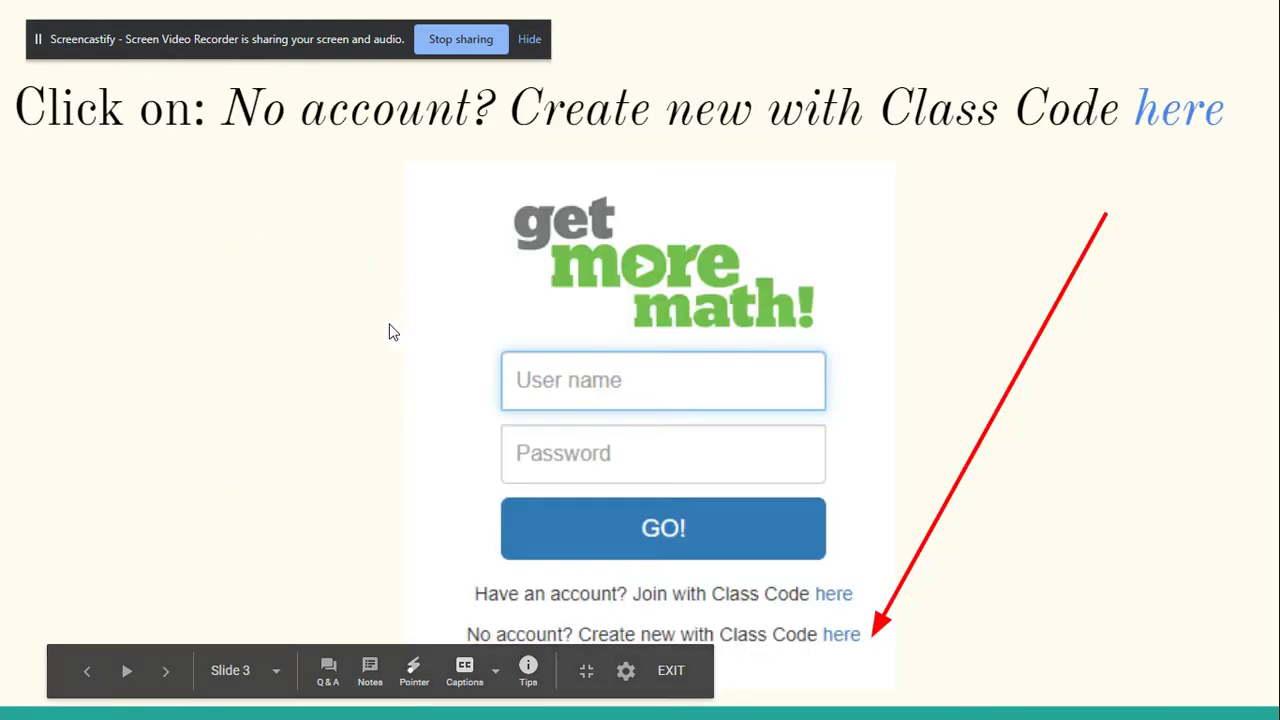
click(166, 671)
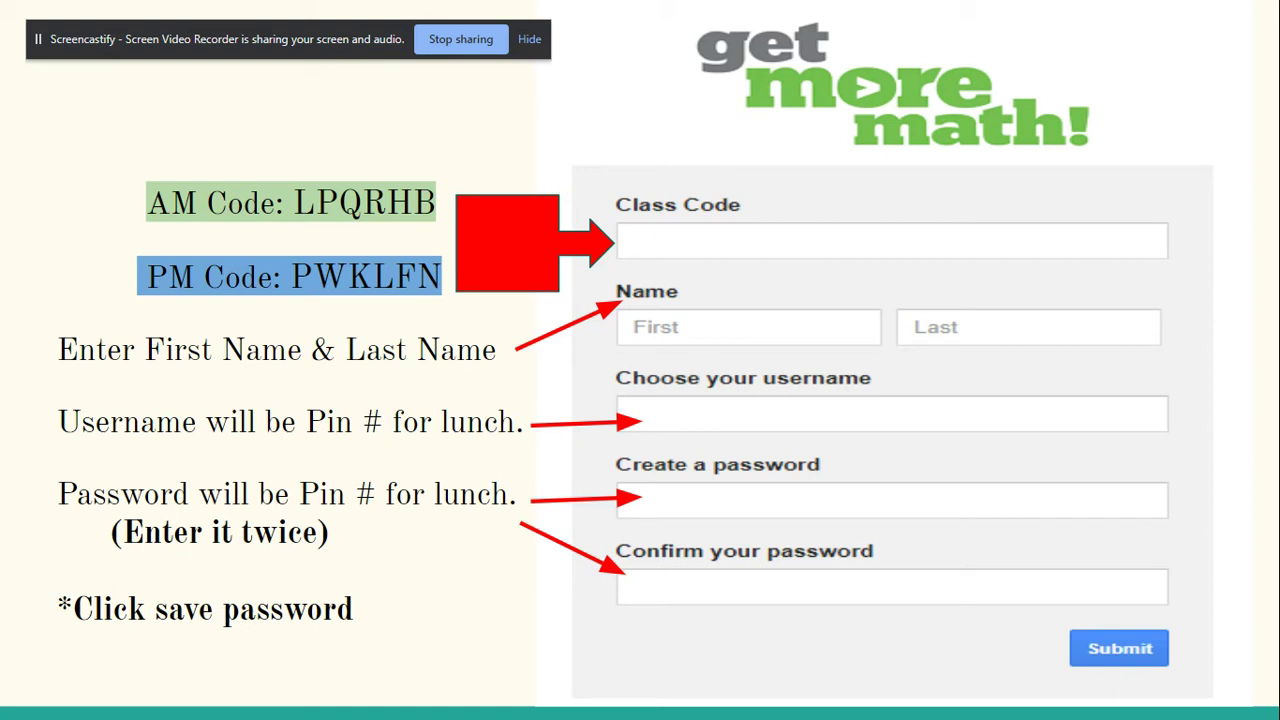
mouse_move(1166, 703)
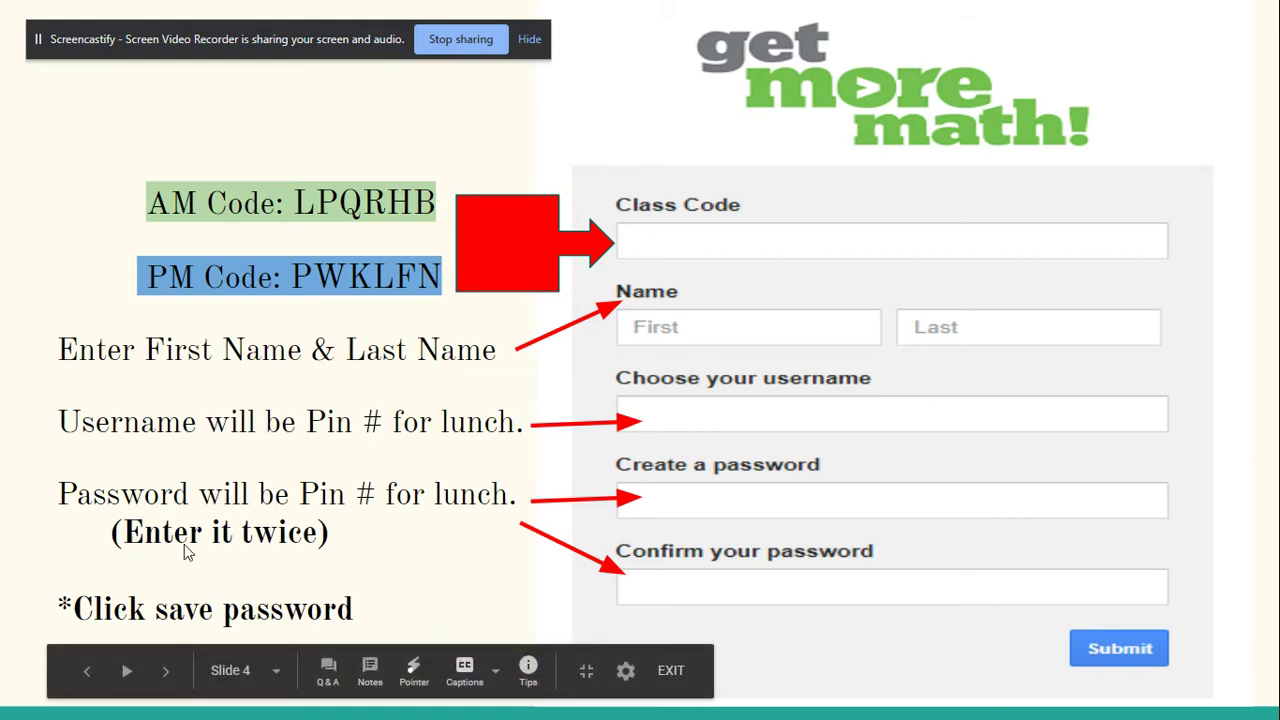
click(165, 678)
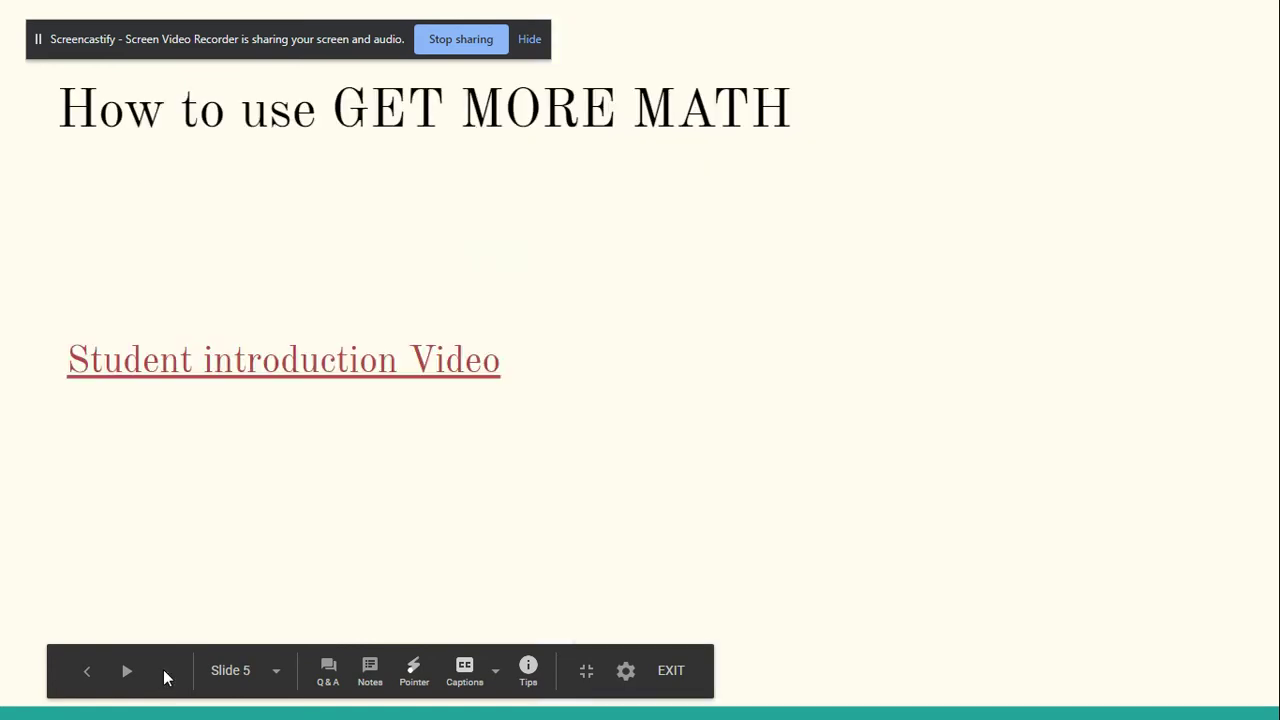
click(88, 674)
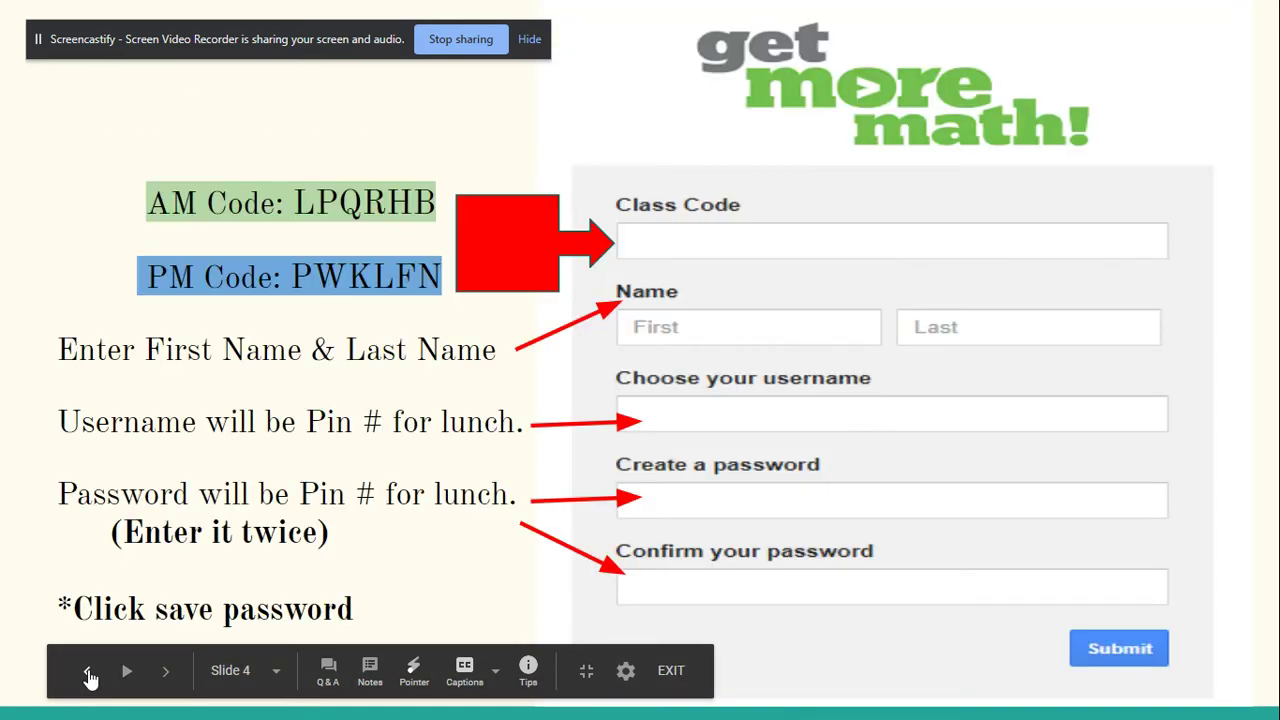
Open the Get More Math new class-code account form and paste the AM class code.
click(89, 676)
click(89, 676)
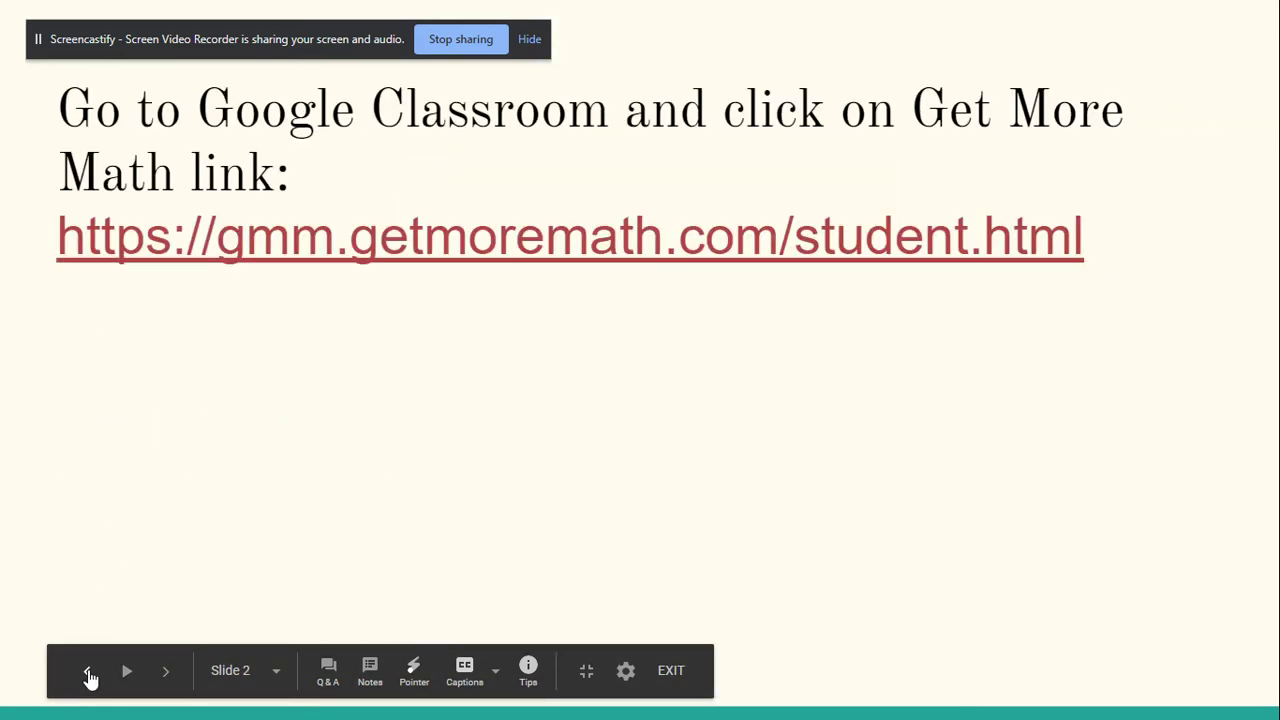
click(316, 240)
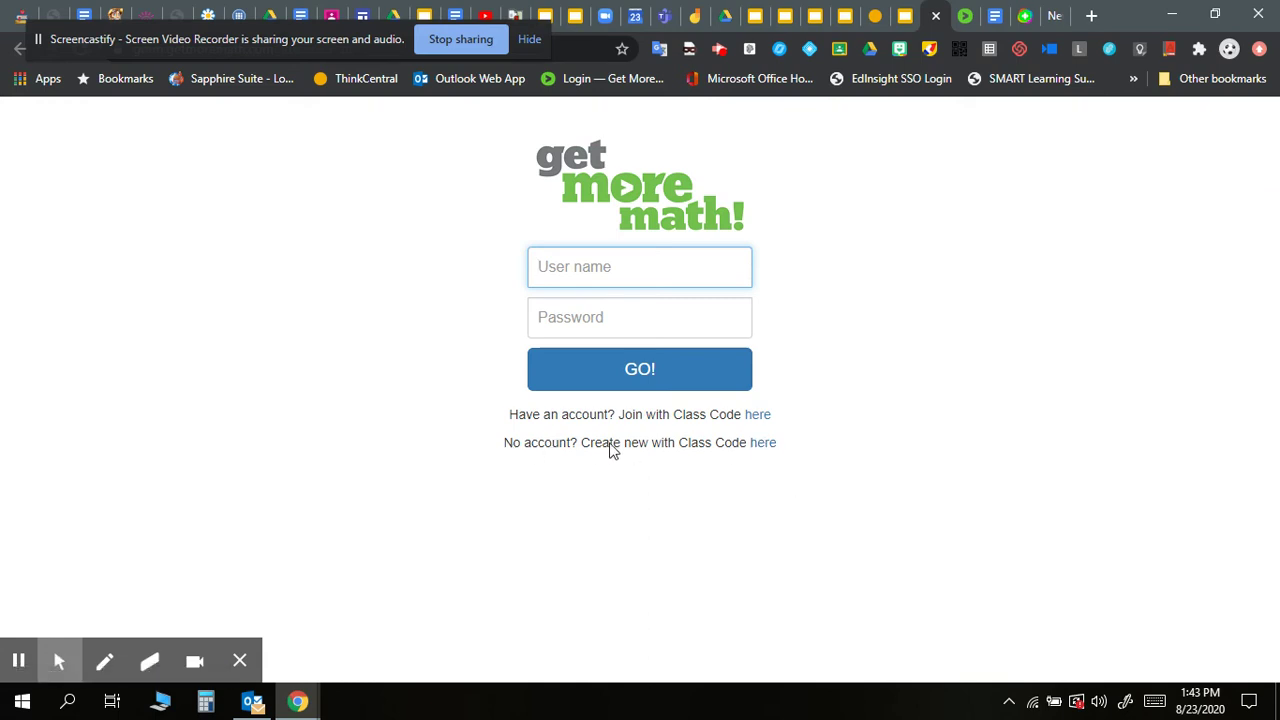
click(773, 449)
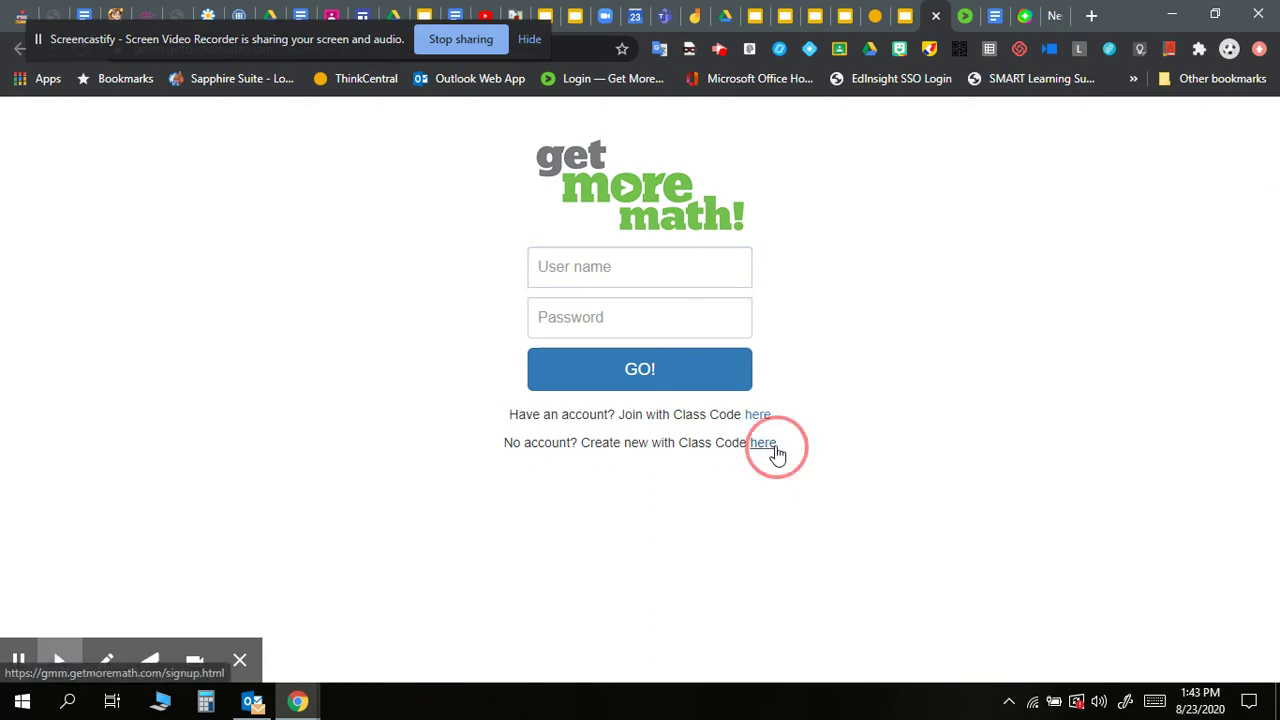
click(564, 285)
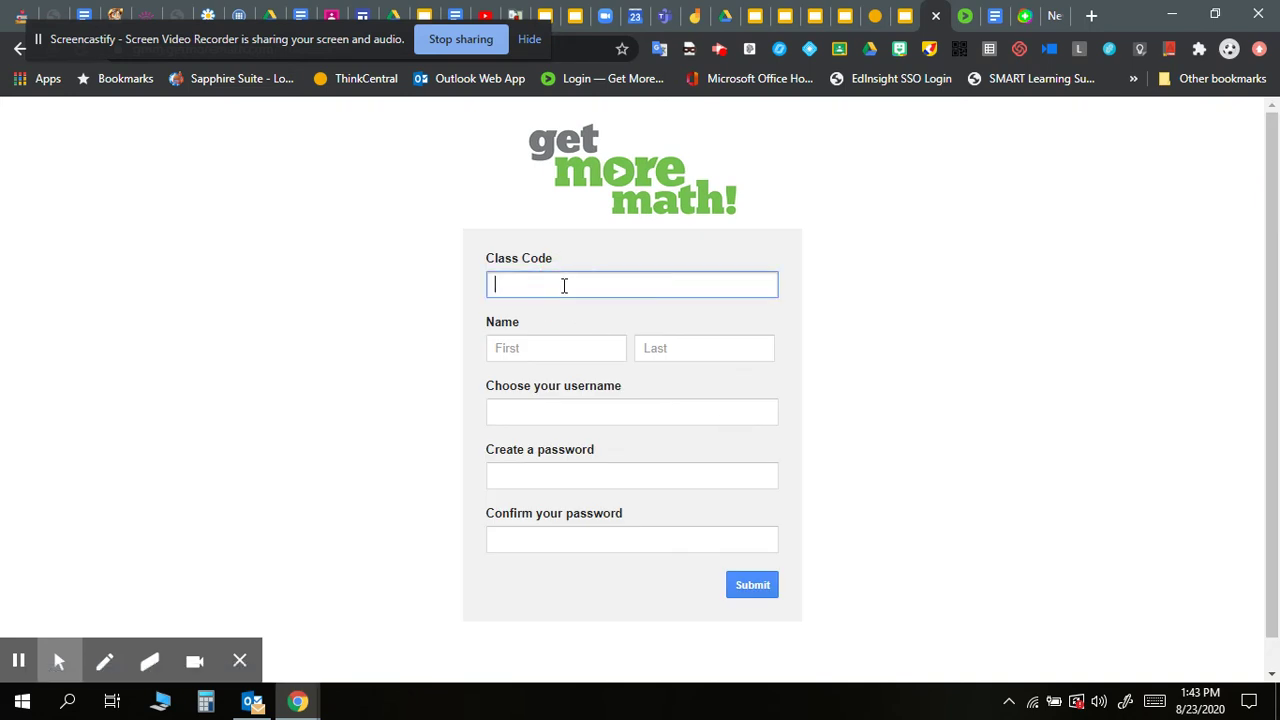
Enter a sample student's first and last name, a numeric username, and a matching password.
click(531, 347)
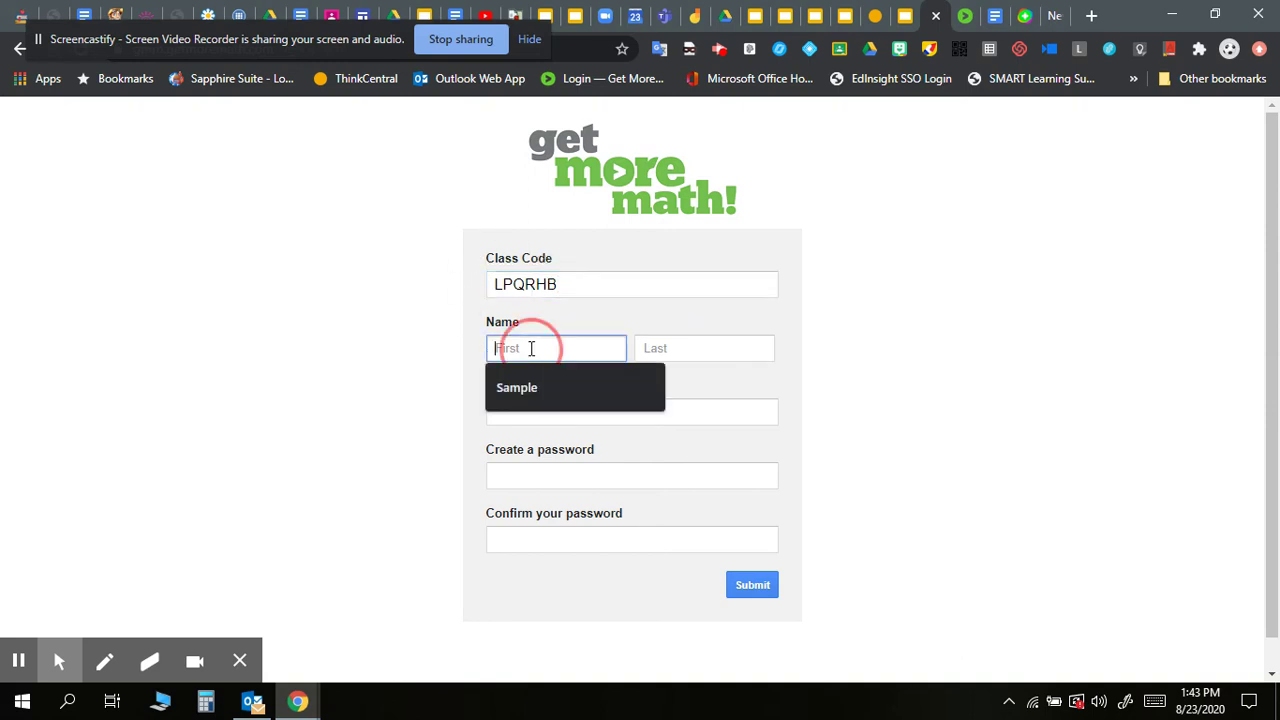
text(Sve)
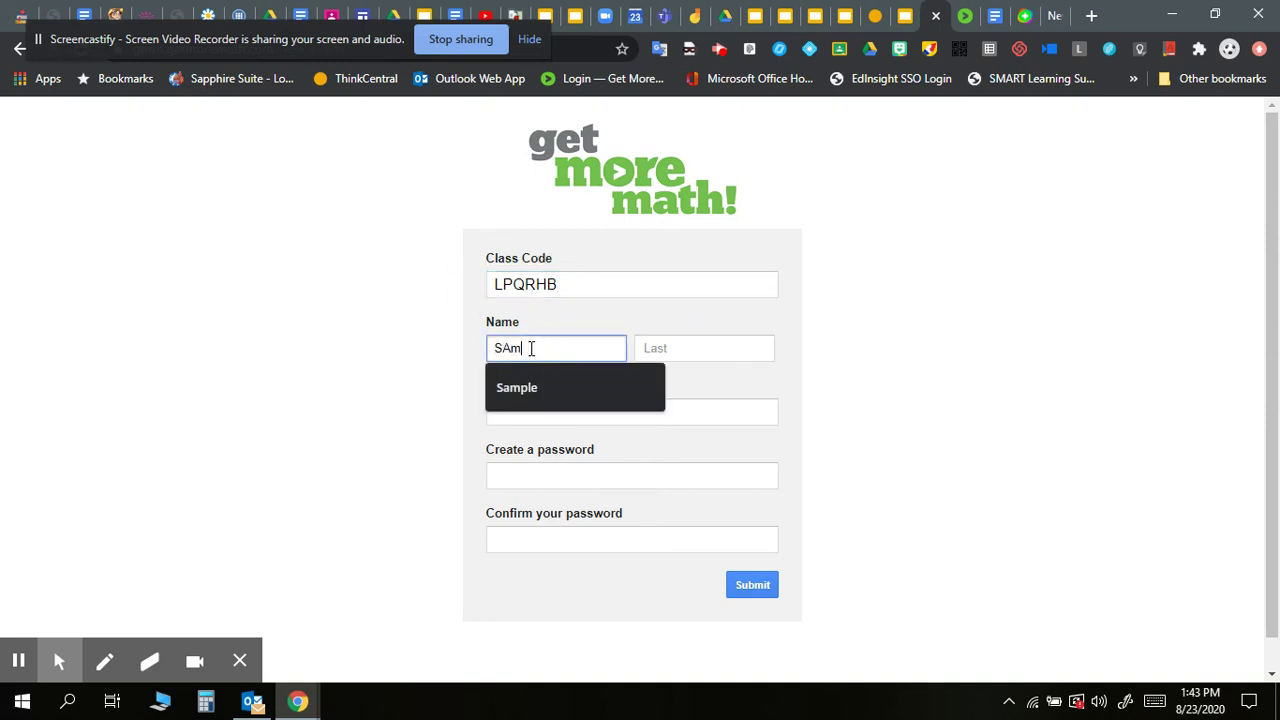
key(BackSpace)
key(BackSpace)
text(ample)
key(Tab)
text(st)
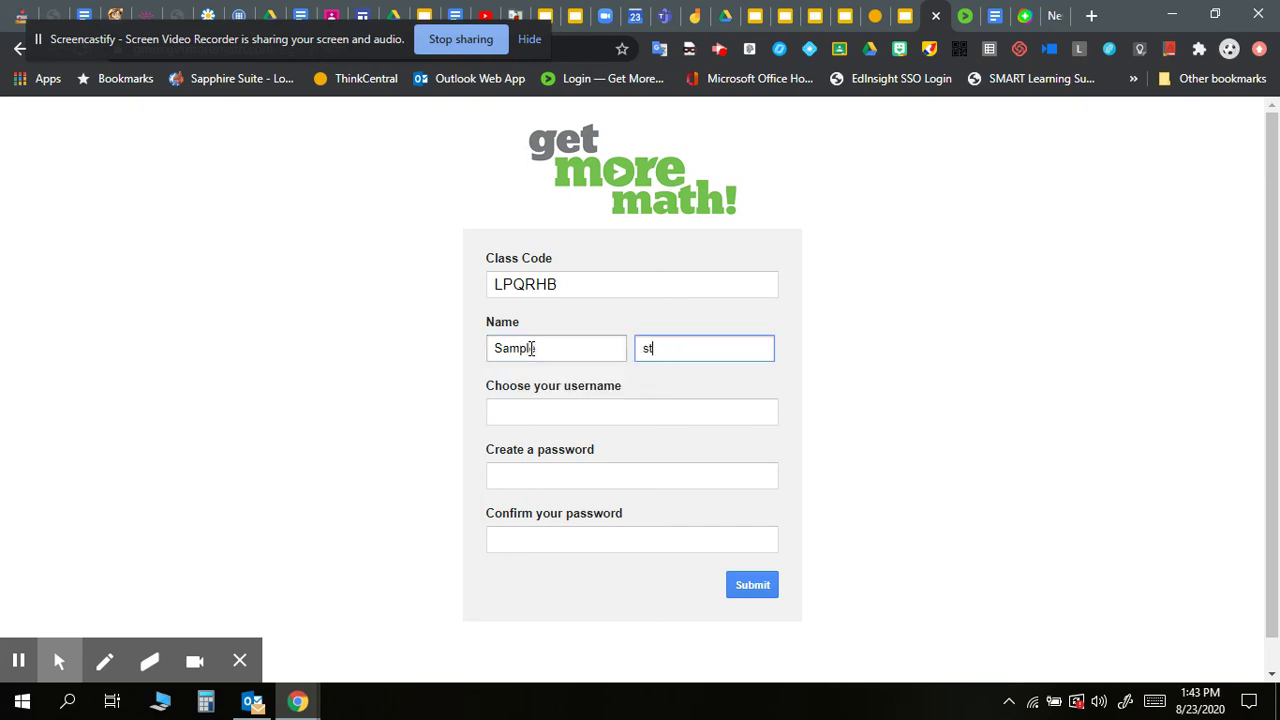
text(udent)
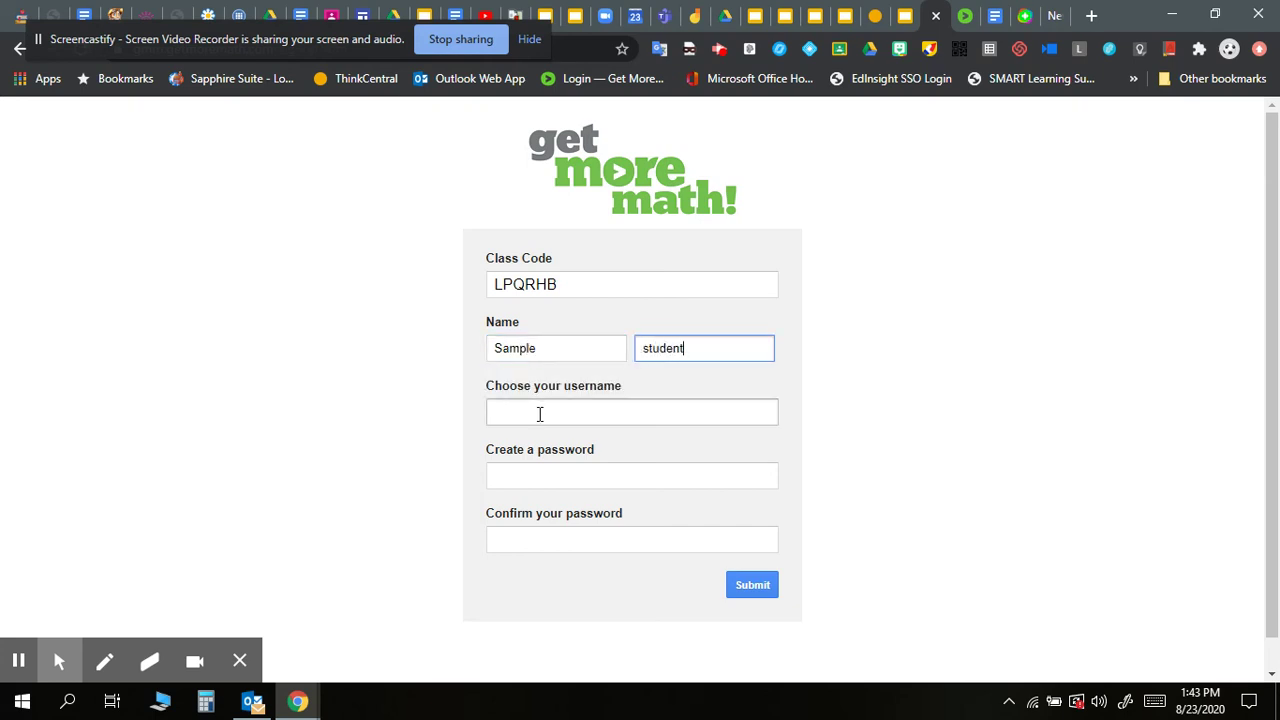
click(539, 413)
text(1)
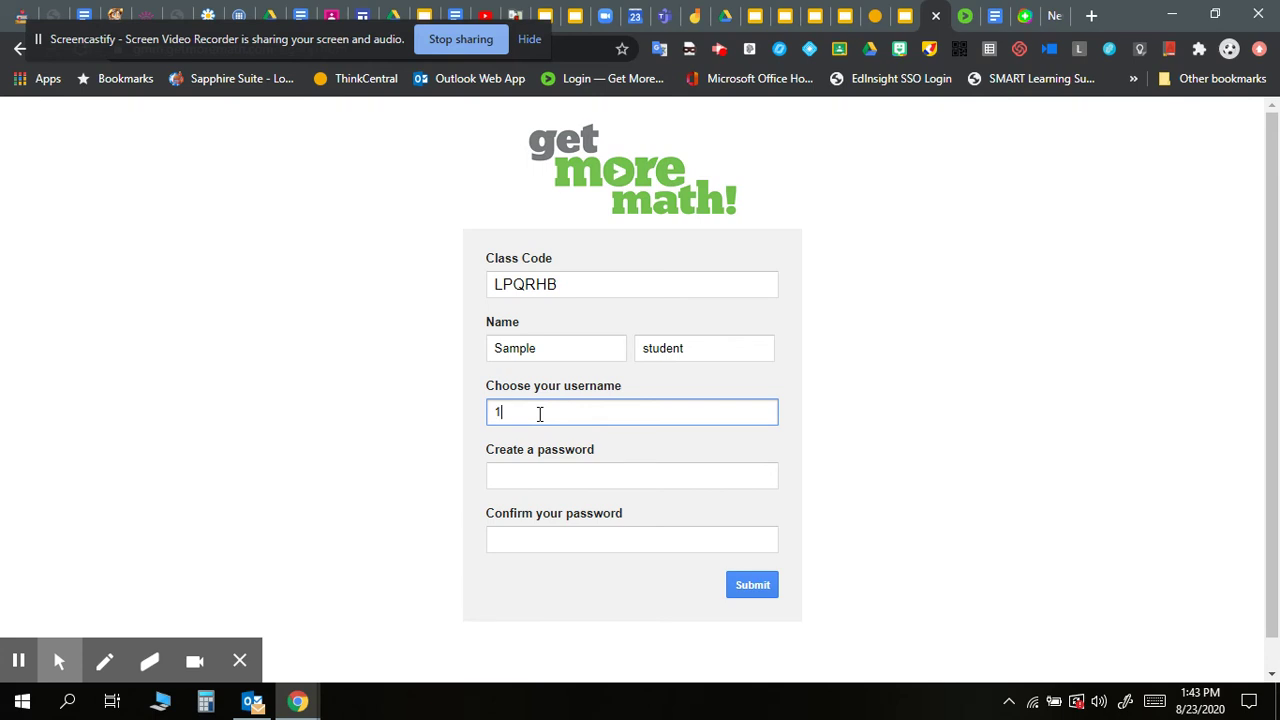
text(234)
key(Tab)
text(1234)
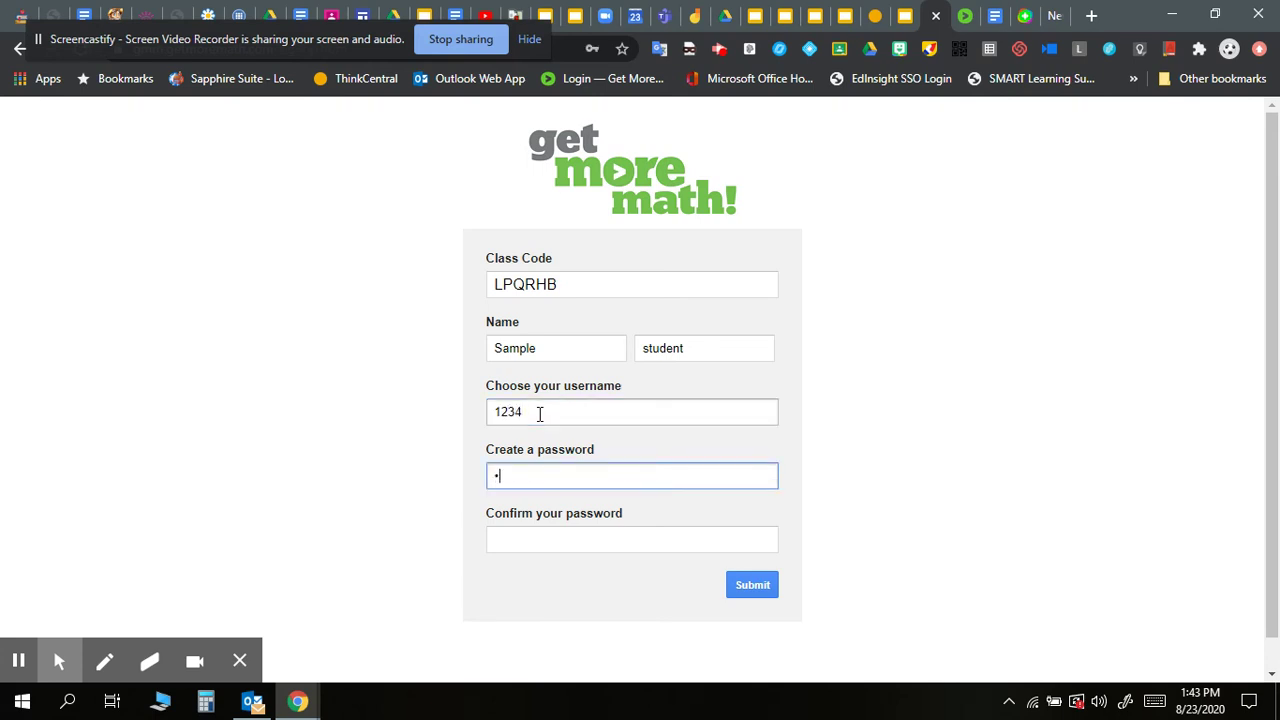
key(Tab)
text(1234)
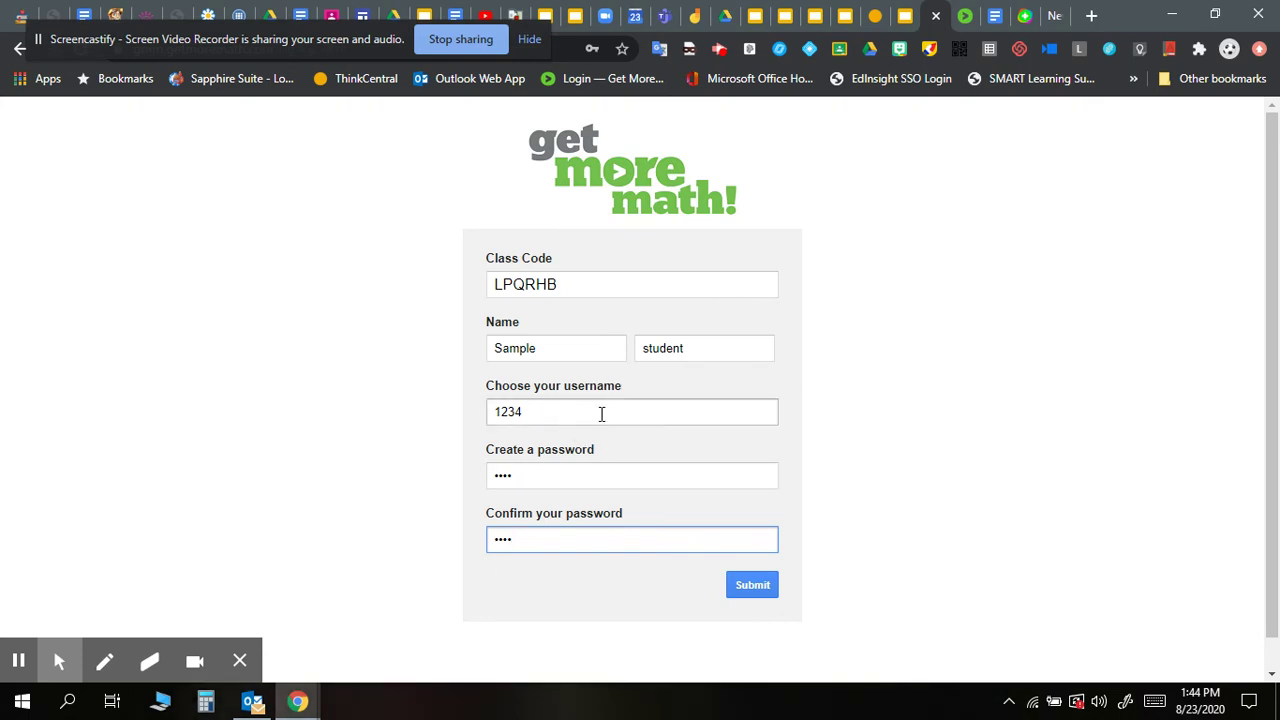
Submit the form, replace the already-taken username with a longer one, and resubmit.
click(752, 585)
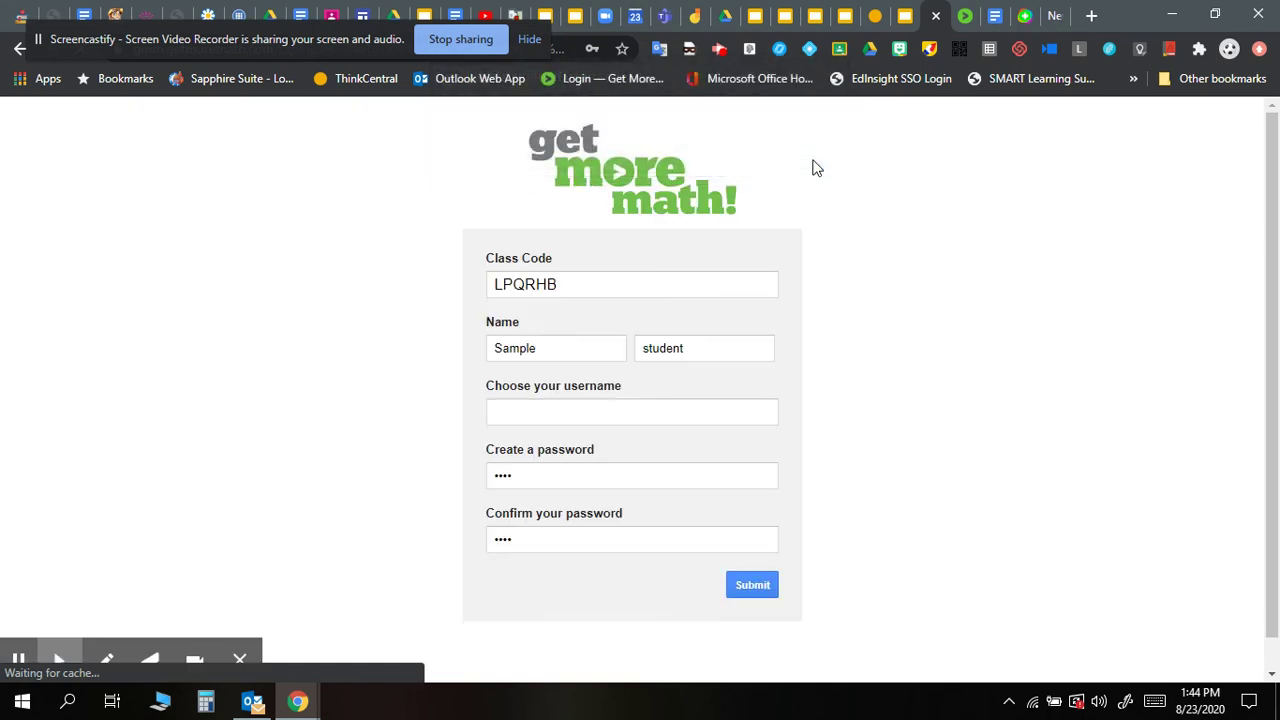
click(563, 418)
text(12)
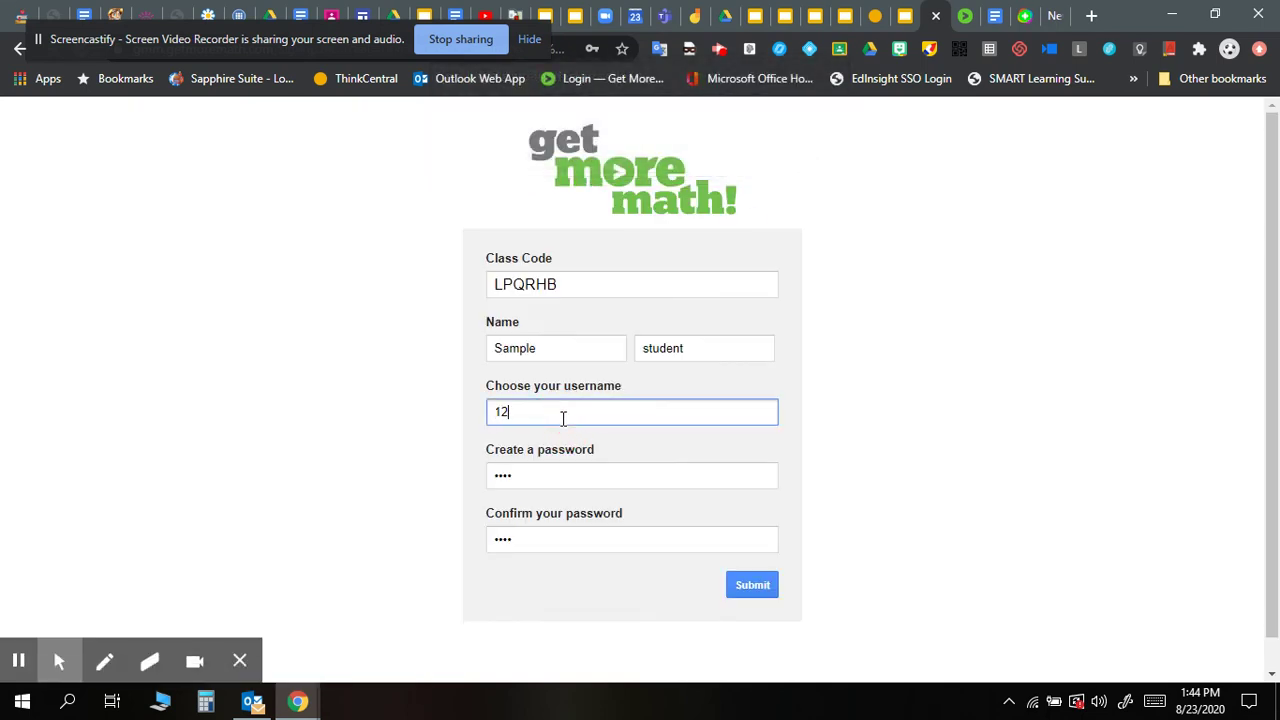
text(341234)
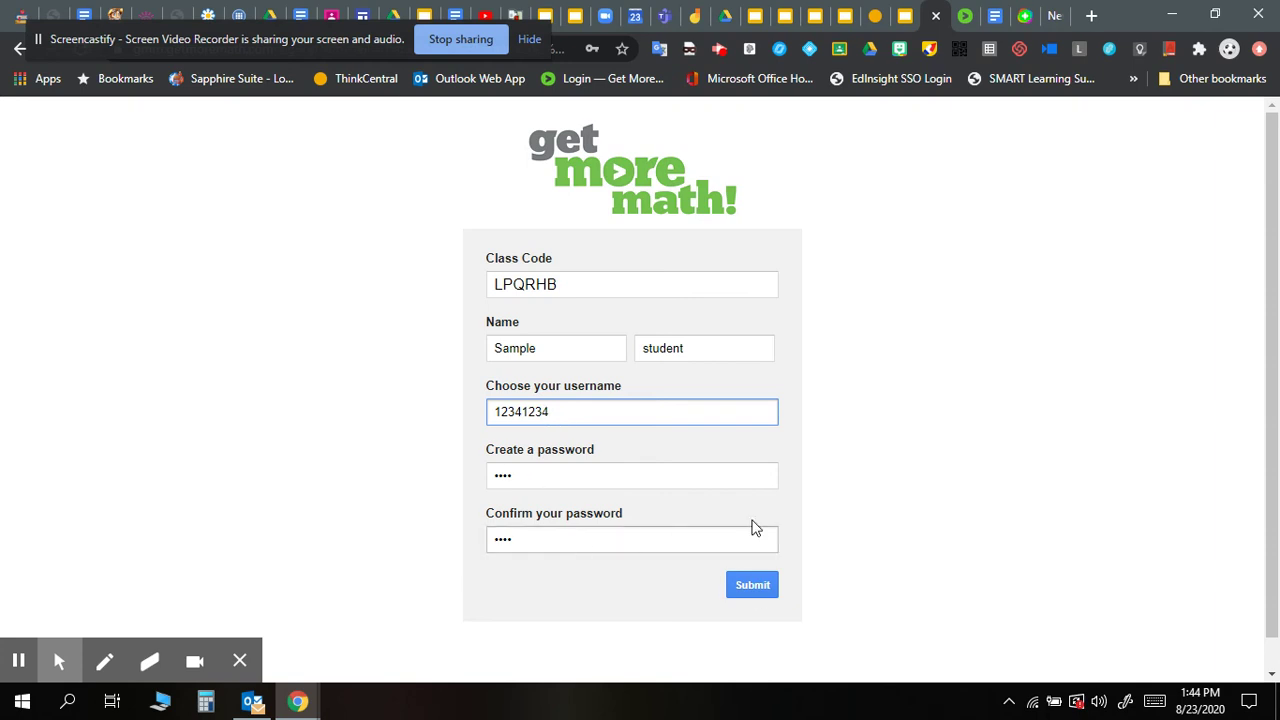
click(752, 598)
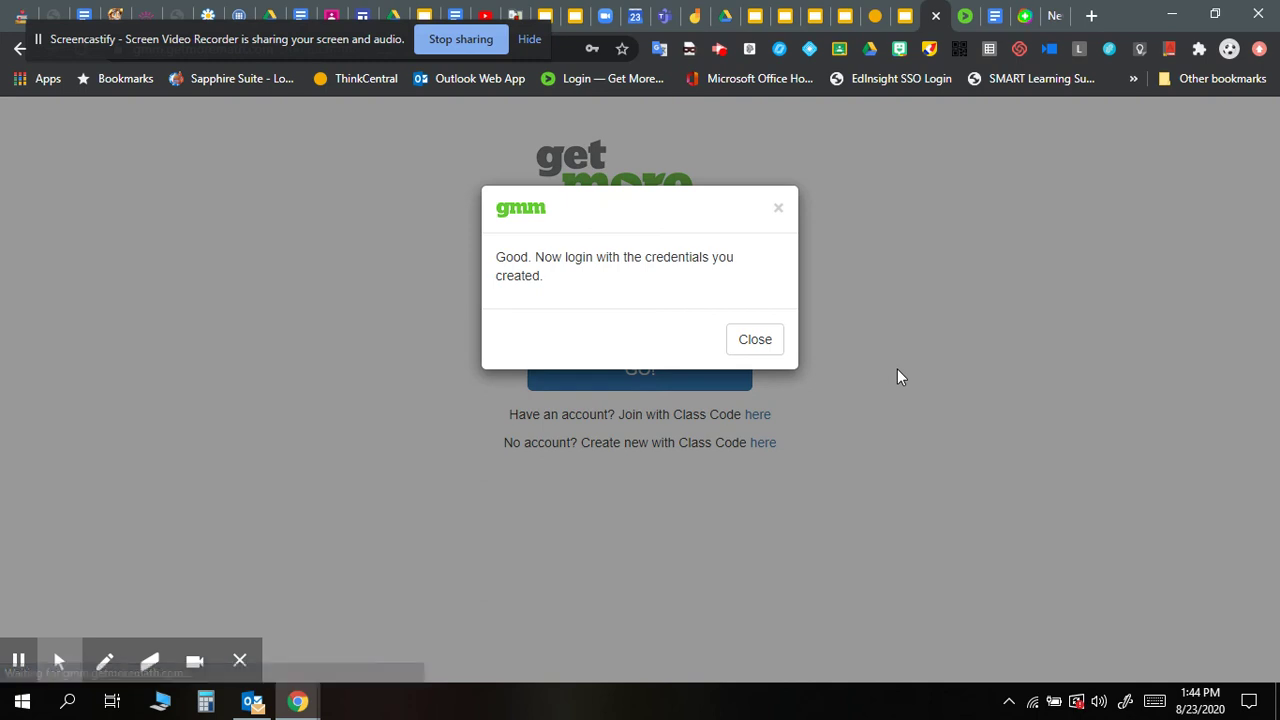
Close the account-created confirmation and log in with the new username and password.
click(755, 340)
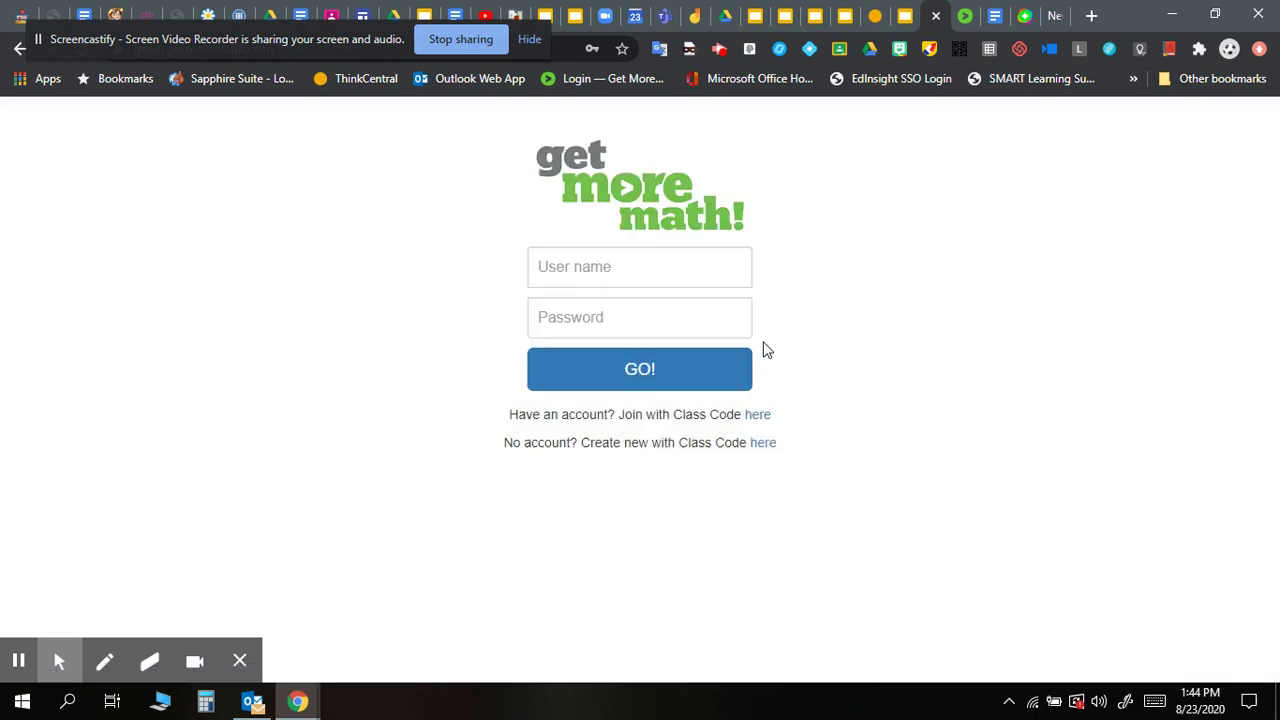
click(703, 263)
text(12)
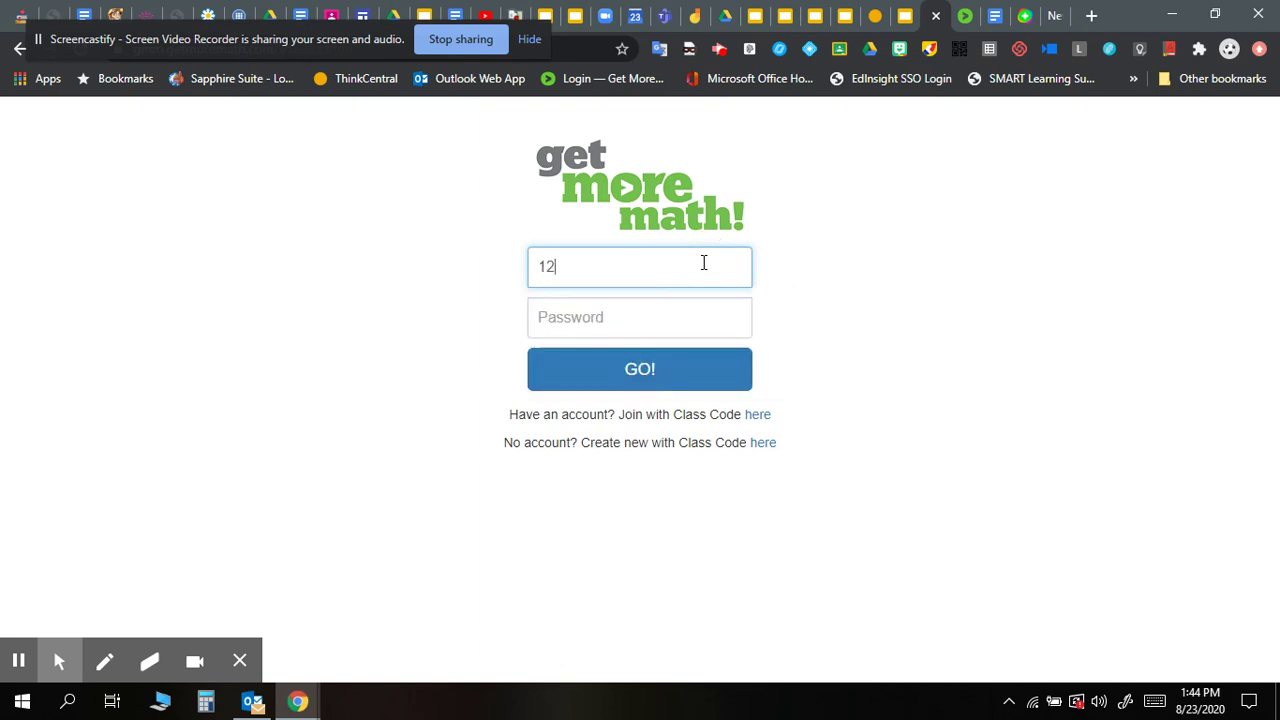
text(341234)
key(Tab)
text(1234)
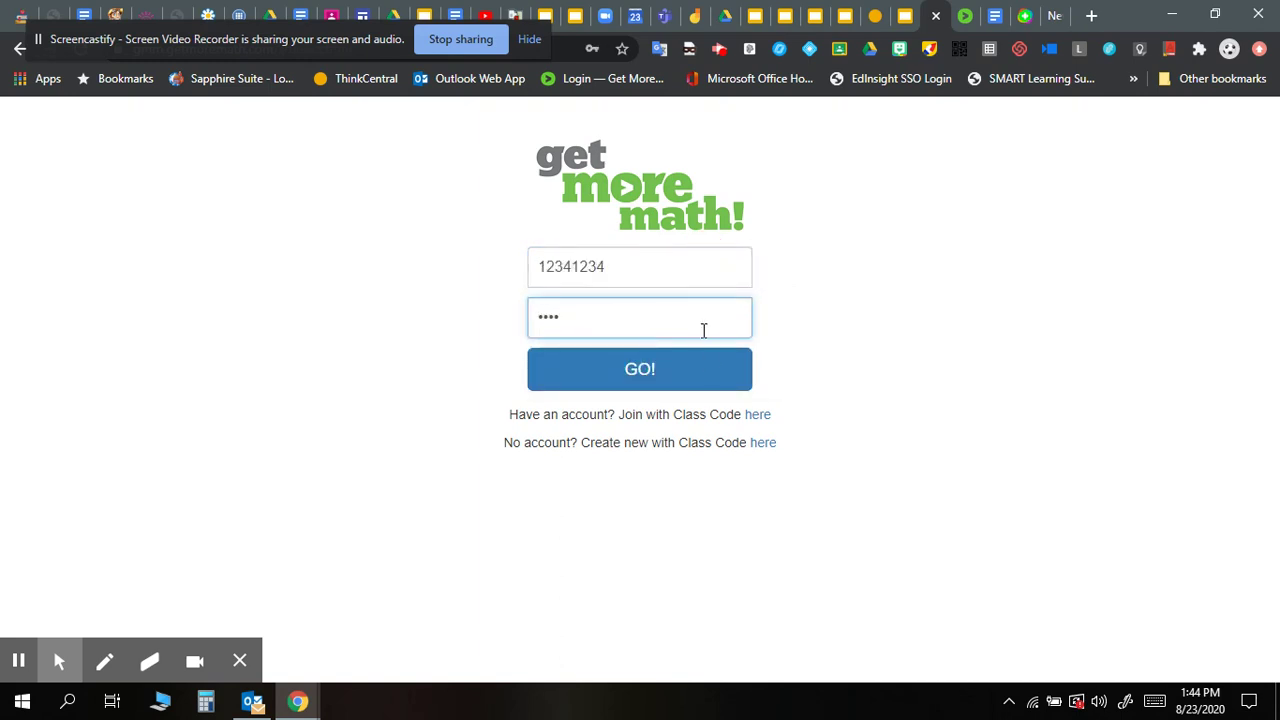
click(639, 371)
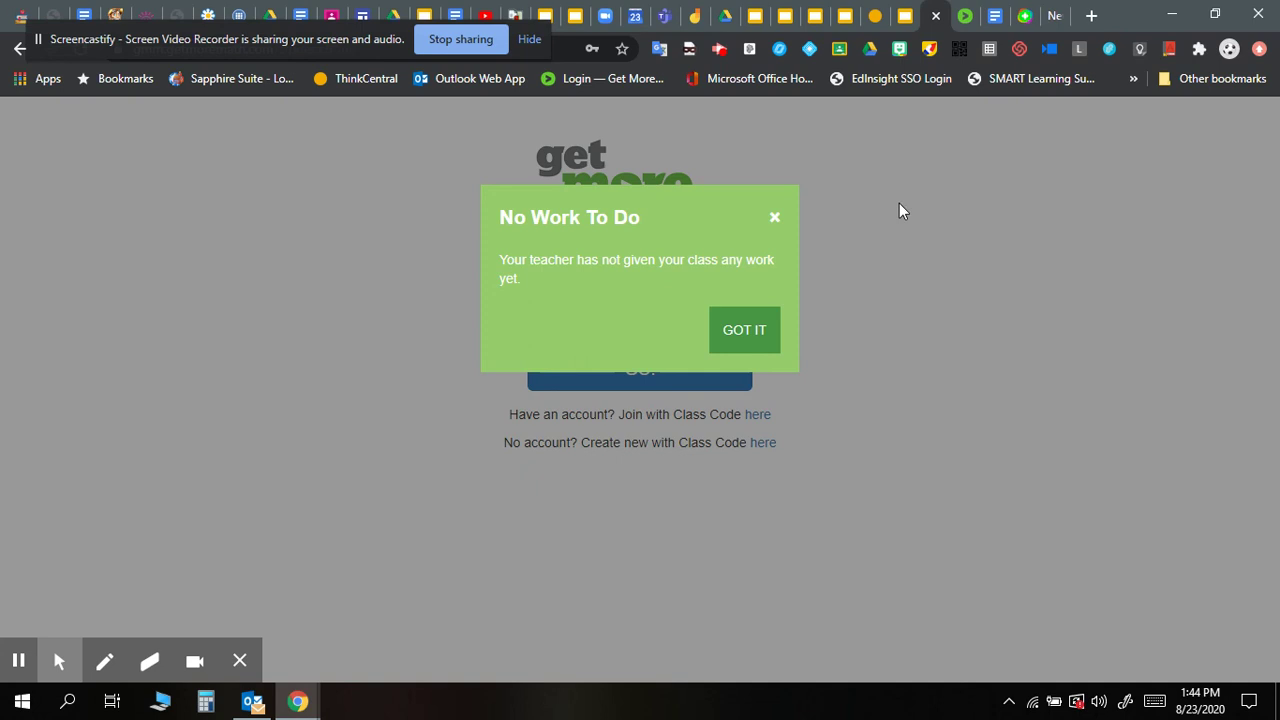
Dismiss the No Work To Do notice with GOT IT, returning to the login page.
click(758, 338)
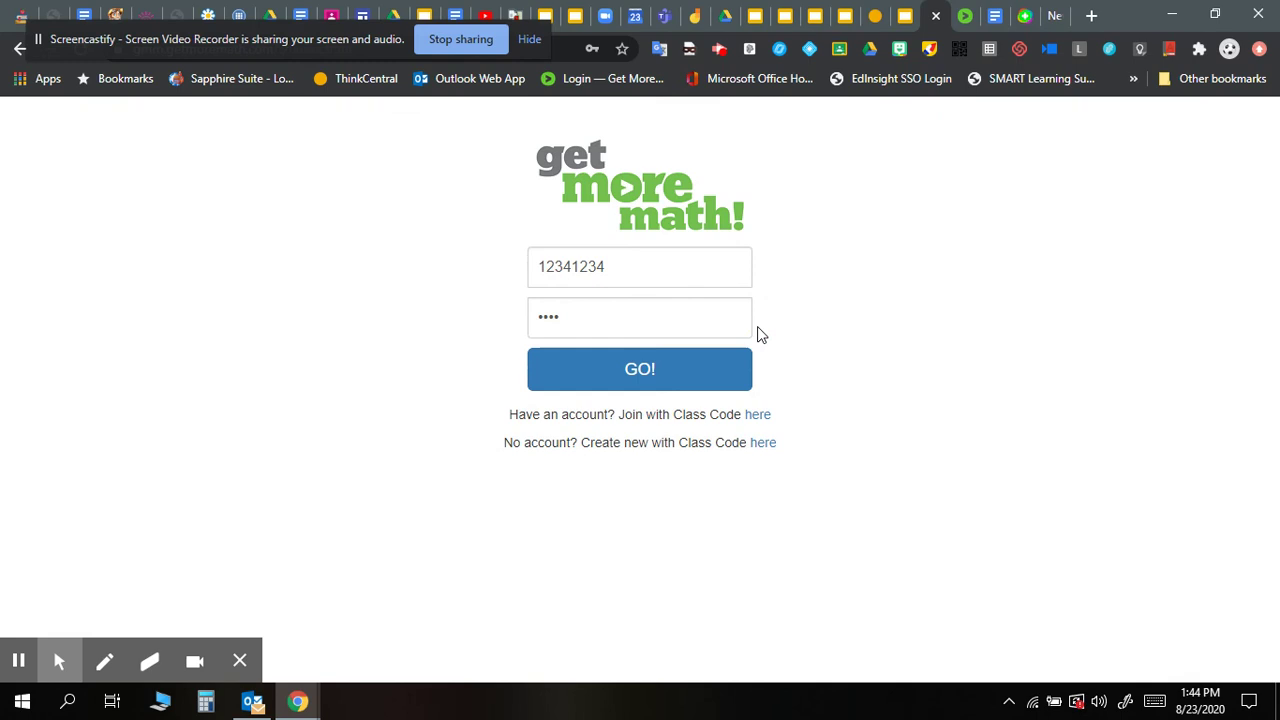
click(651, 367)
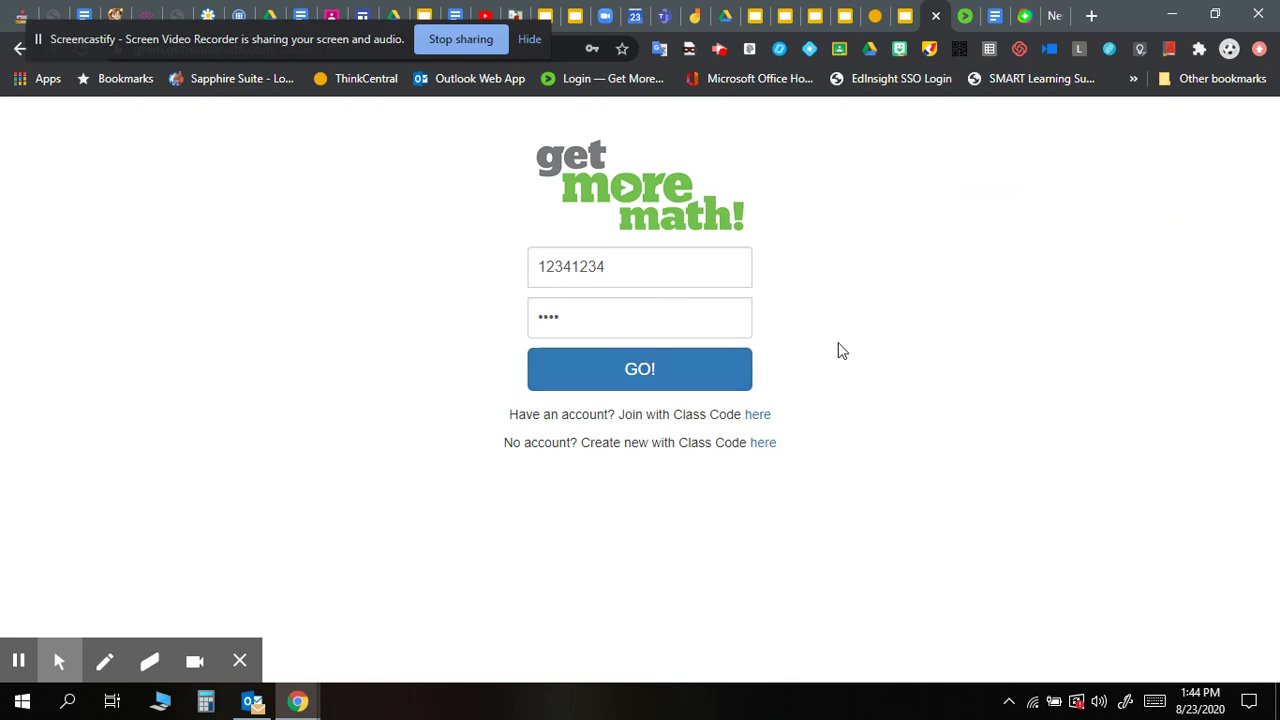